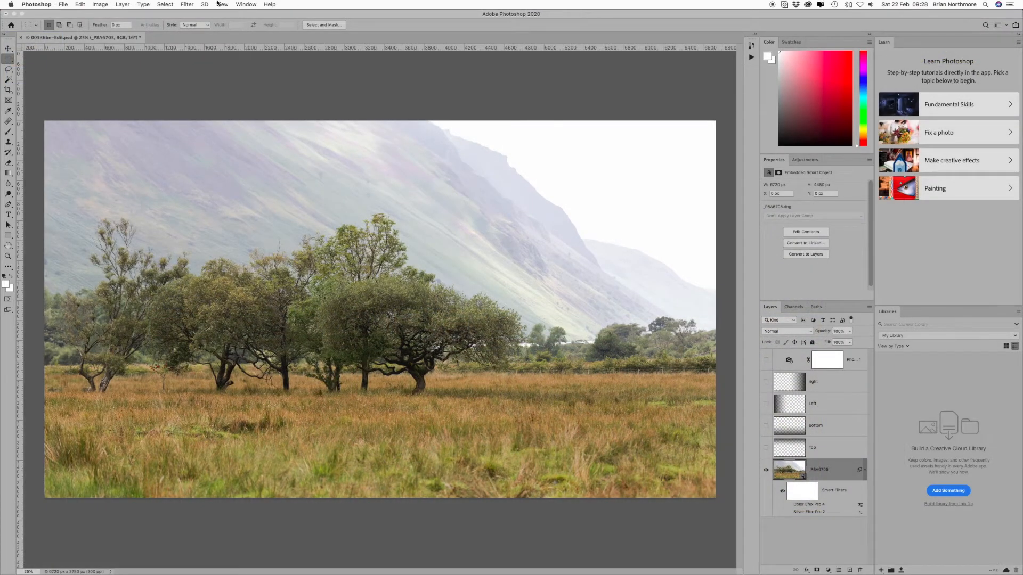
key("z")
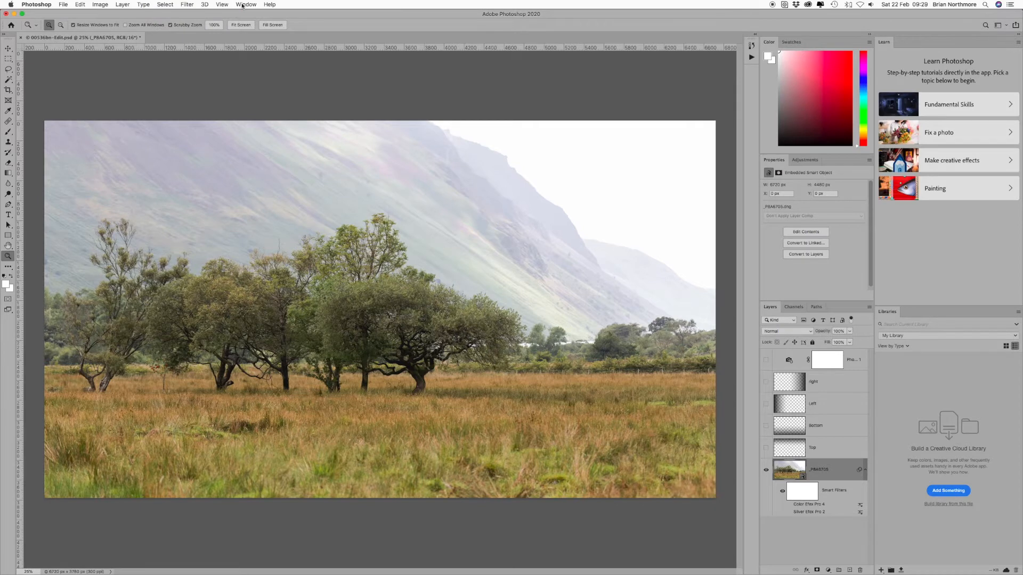
left_click(243, 6)
mouse_move(256, 22)
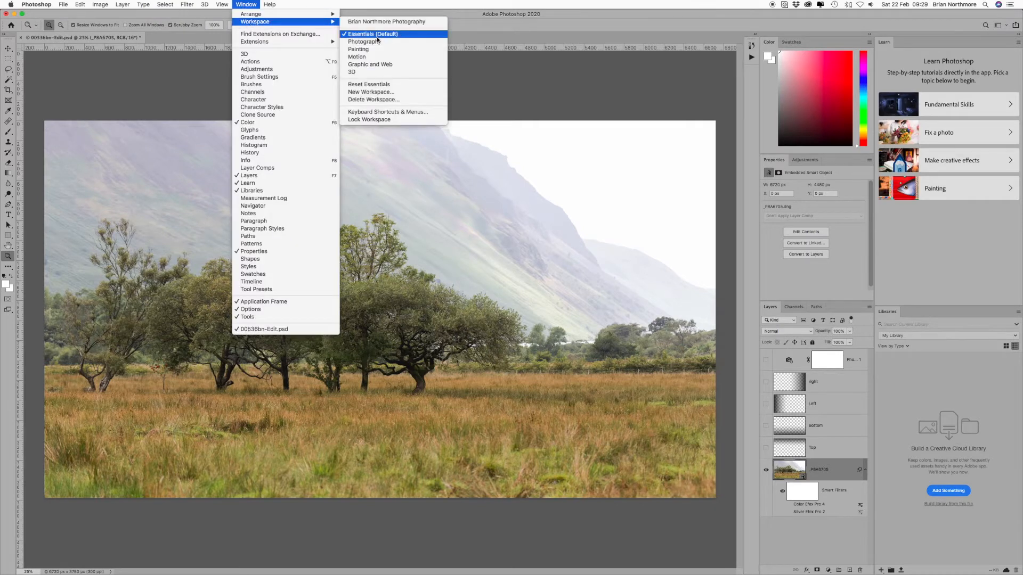
left_click(612, 94)
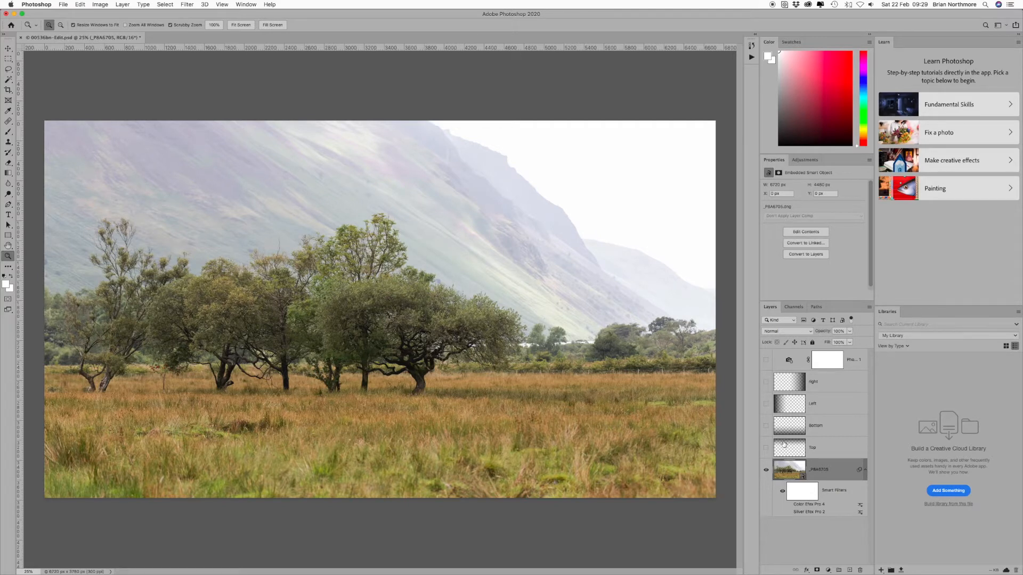
- Open the Silver Efex Pro 2 smart filter on the photo layer for editing and hide the preset library
double_click(806, 511)
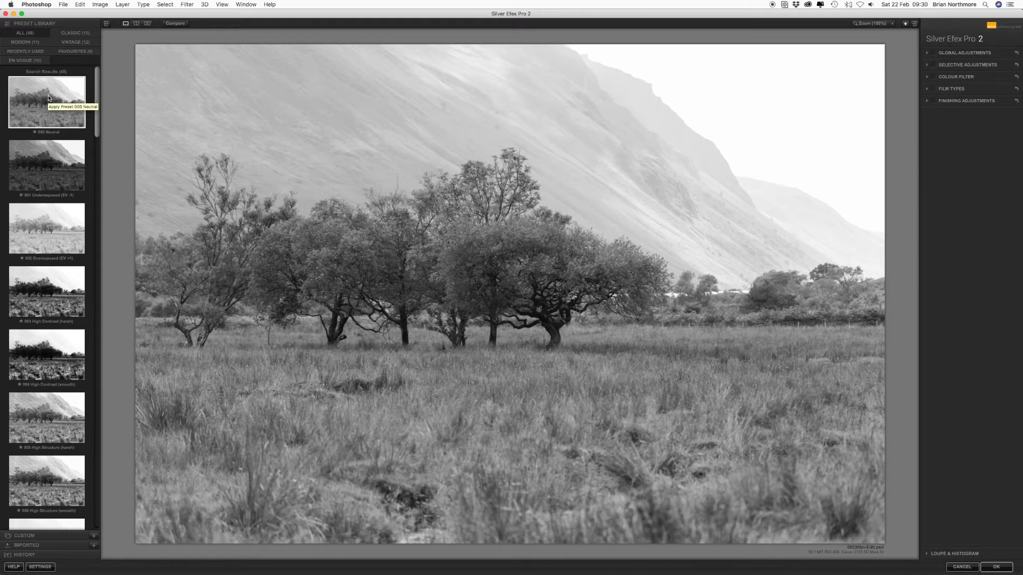
left_click(106, 25)
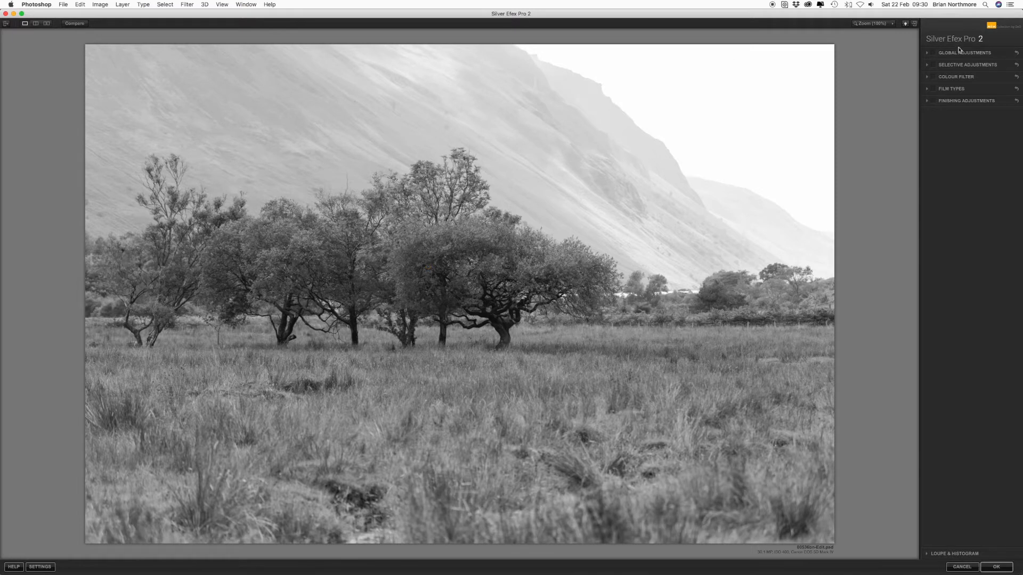
- Expand Global Adjustments and toggle its effect off and on to compare the image with and without it
left_click(927, 54)
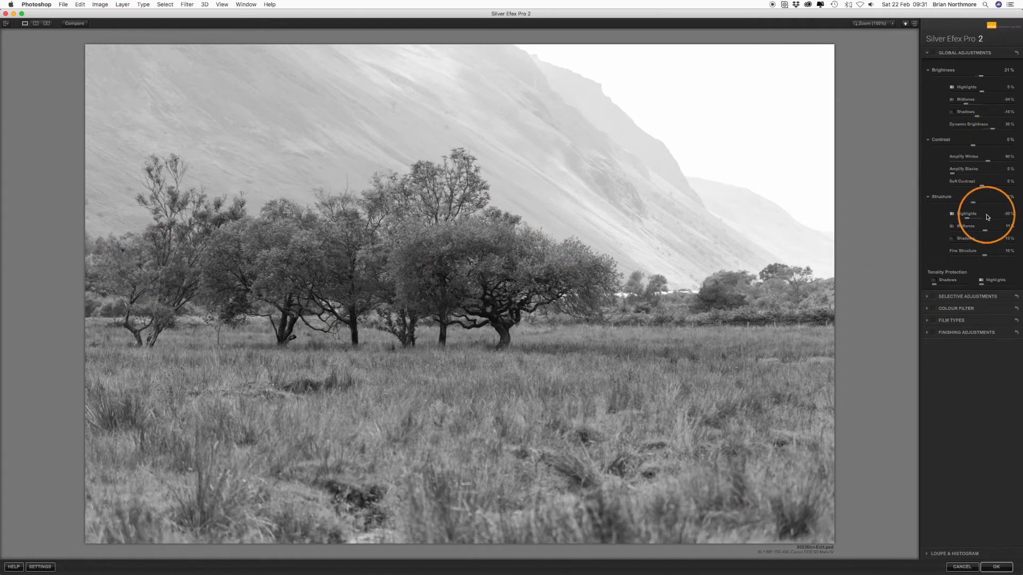
left_click(934, 53)
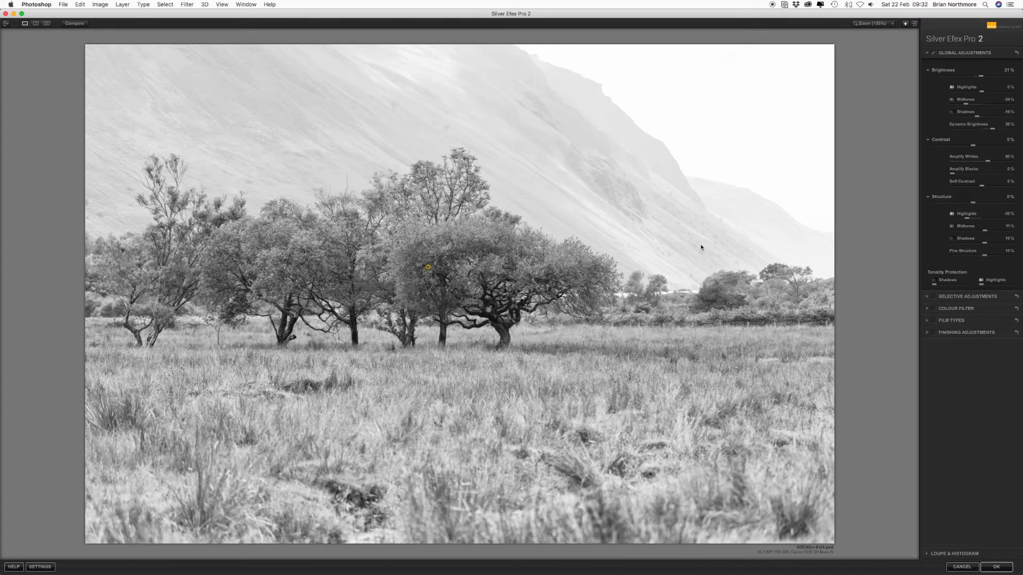
left_click(449, 332)
left_click(929, 54)
- Expand Selective Adjustments and select the control point on the central tree group to inspect it
left_click(928, 64)
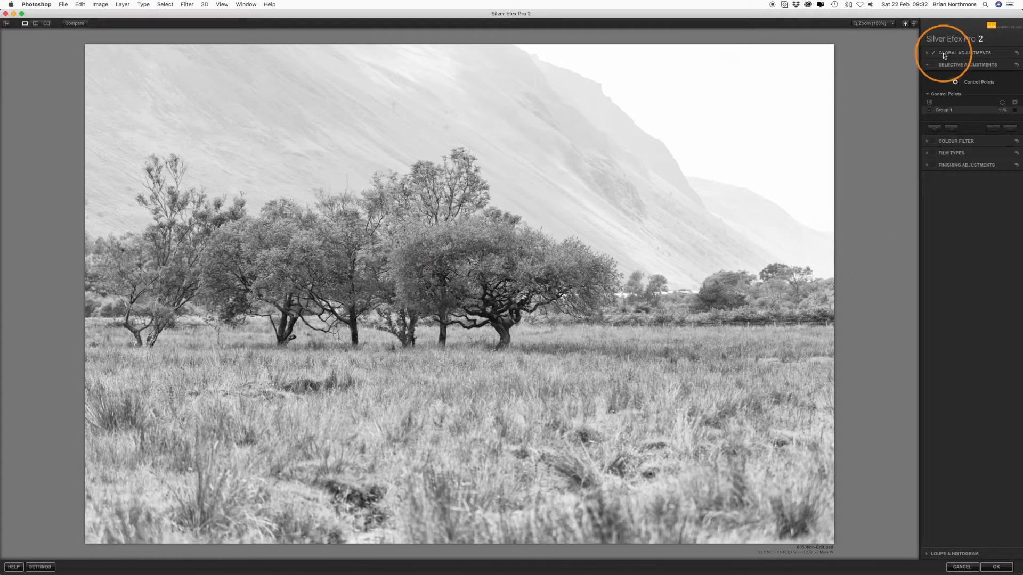
left_click(428, 267)
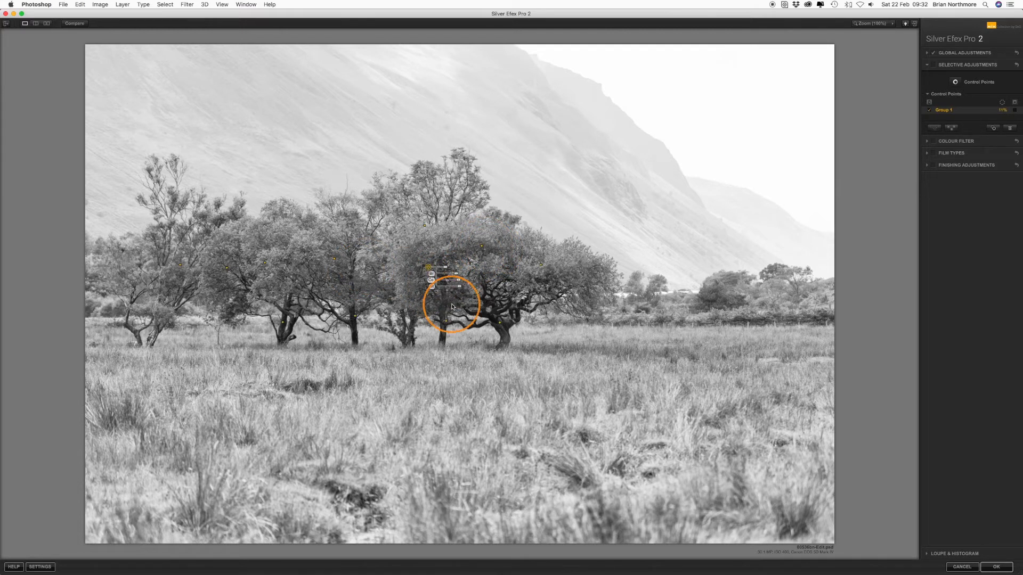
left_click(436, 293)
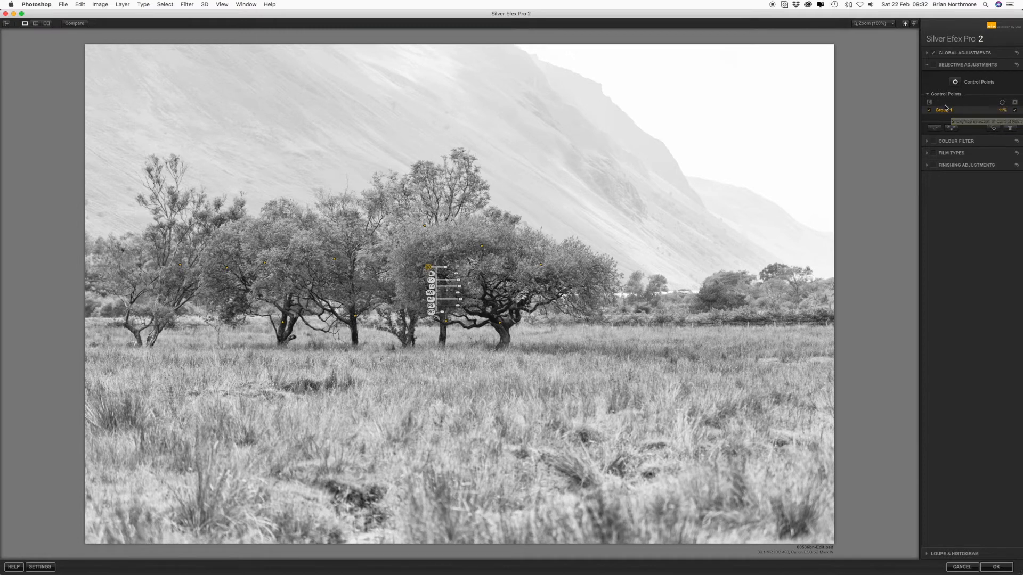
- Toggle the Selective Adjustments effect off and on and view the control point group's mask
left_click(933, 65)
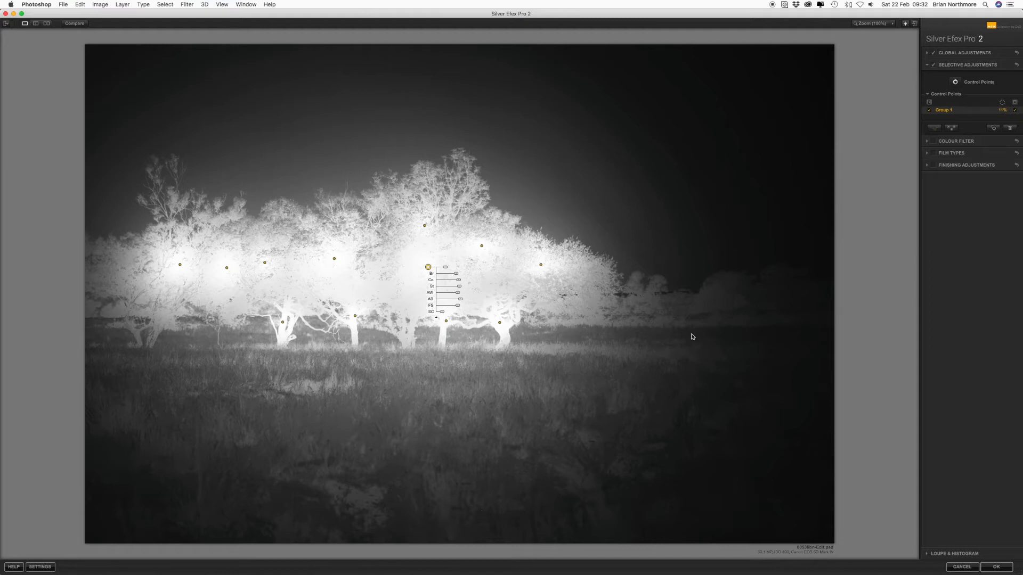
left_click(1014, 111)
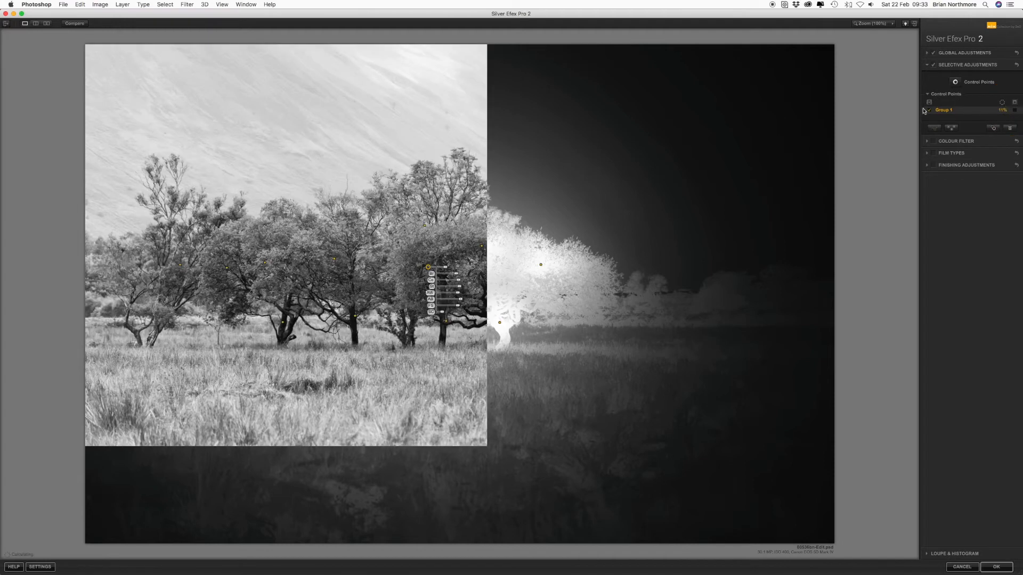
left_click(933, 64)
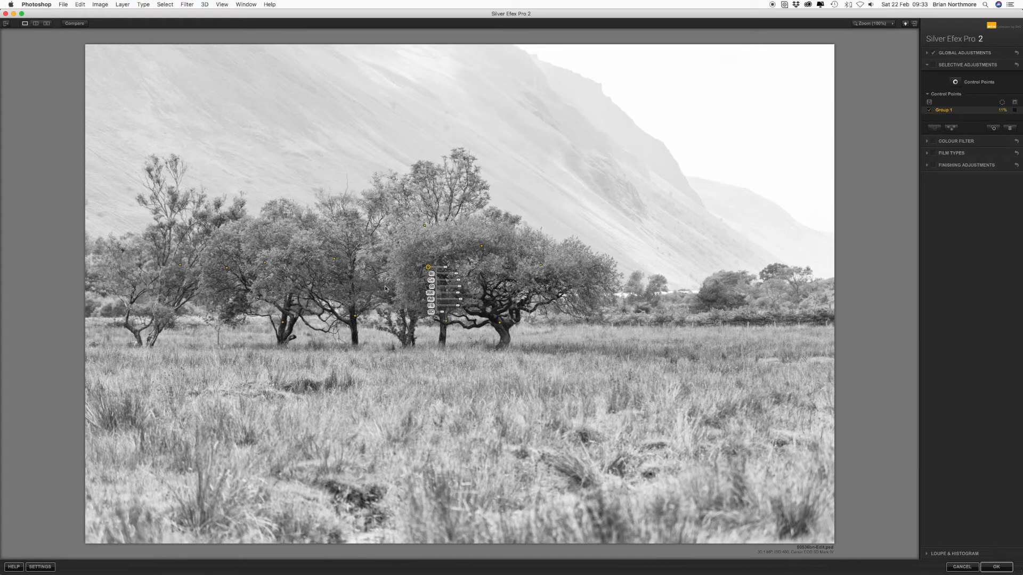
left_click(933, 66)
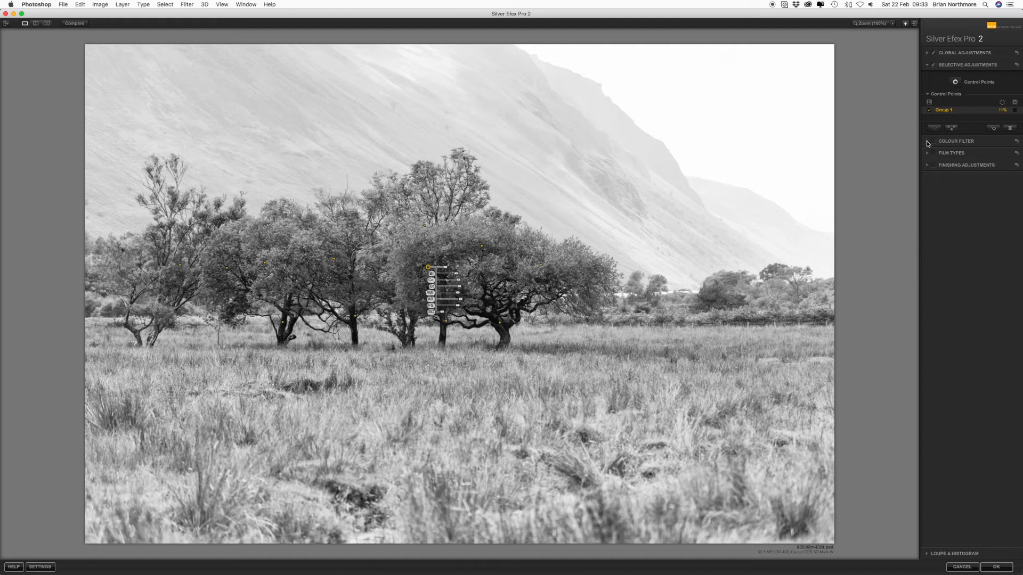
- Expand and collapse the Colour Filter section to review its hue and strength settings
left_click(927, 143)
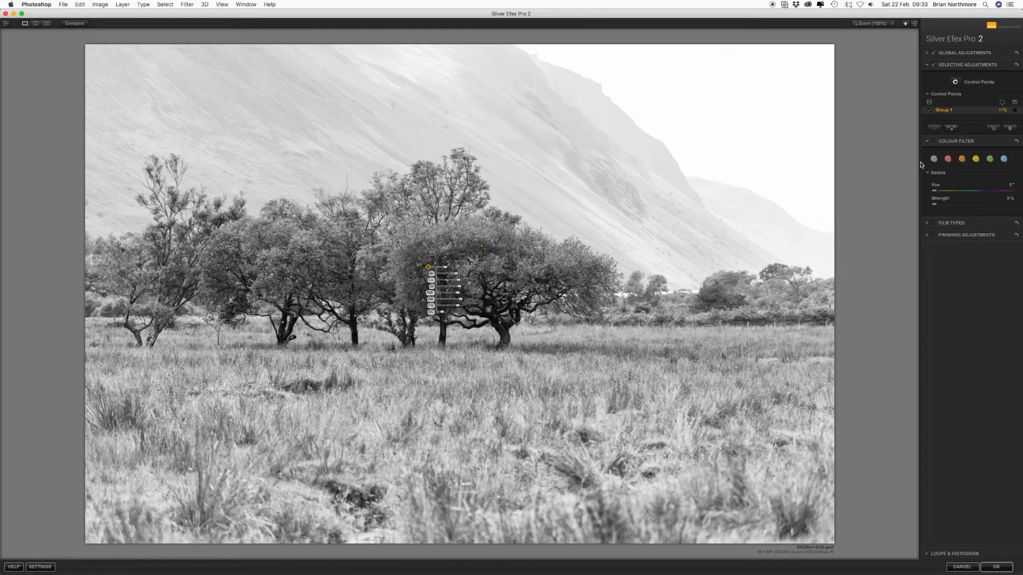
left_click(928, 141)
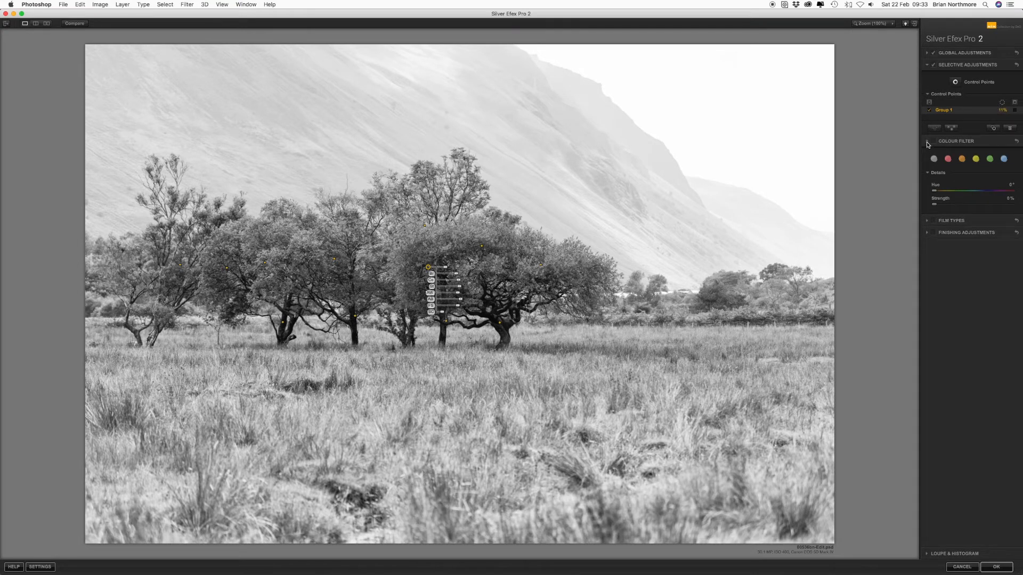
- Open Film Types and compare the Yellow sensitivity at 0% and back at about 66%, then collapse the section
left_click(928, 153)
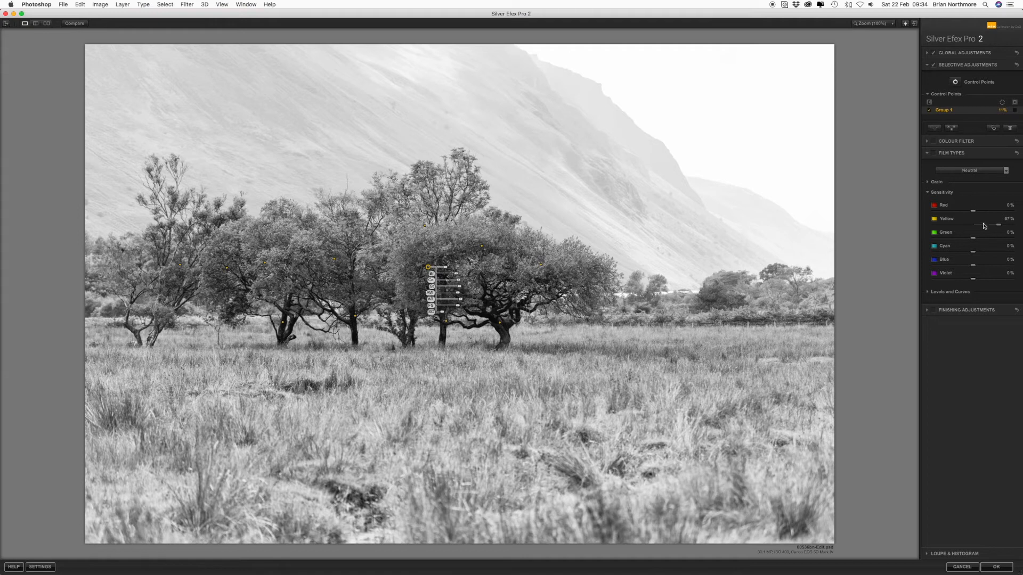
left_click_drag(997, 225, 976, 228)
left_click(932, 155)
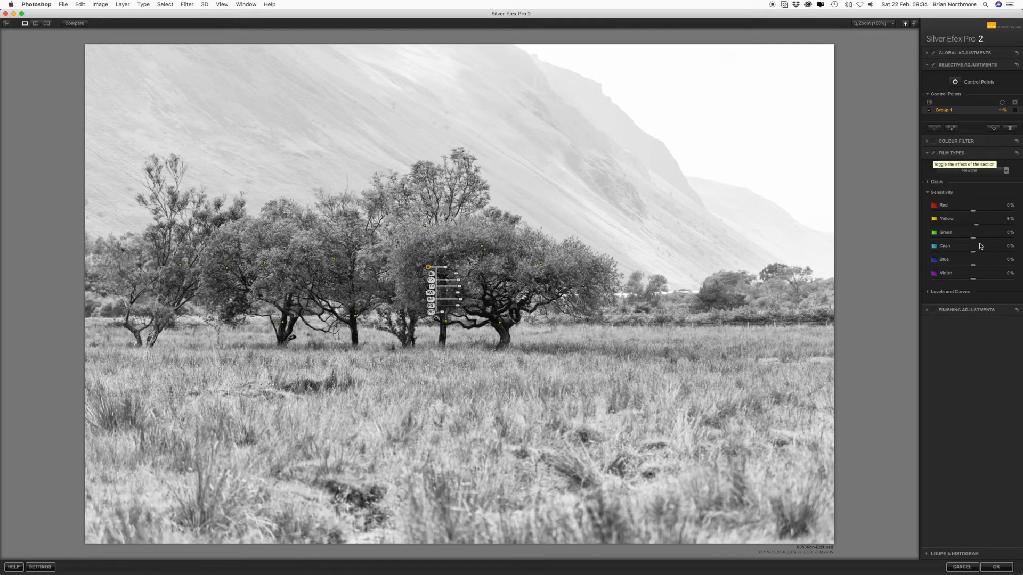
left_click_drag(975, 229, 1000, 230)
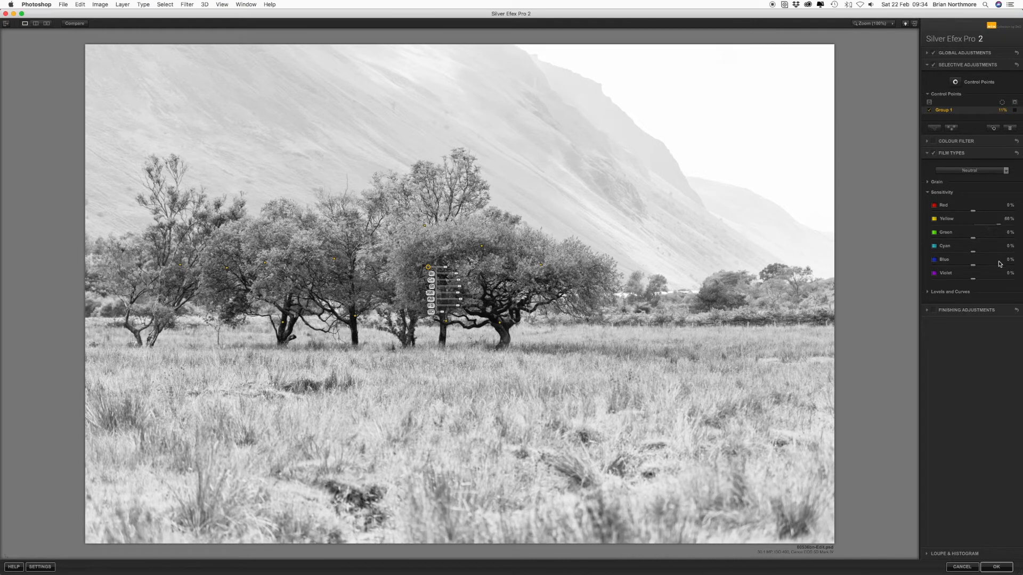
left_click(928, 193)
left_click(927, 153)
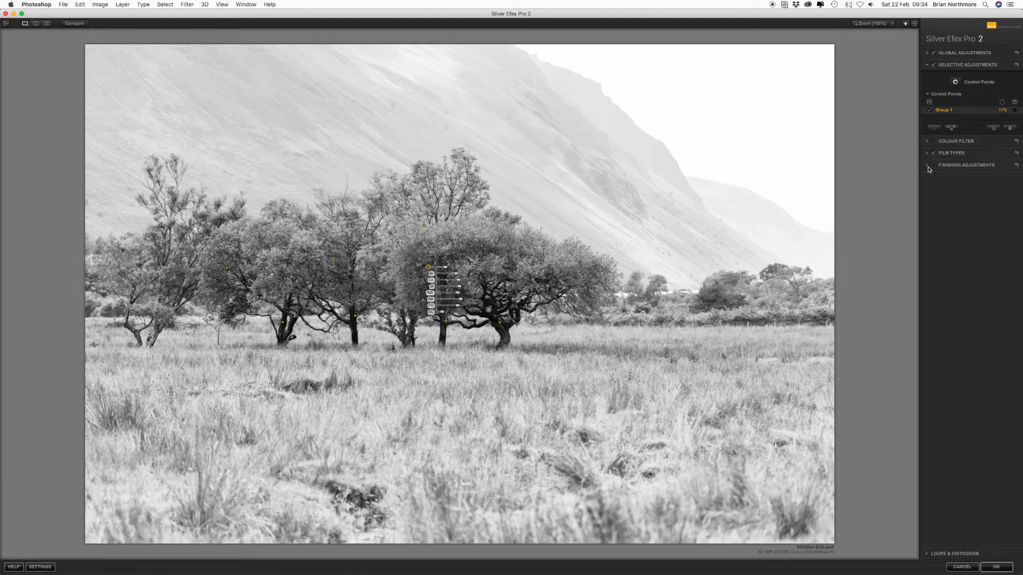
- Expand Finishing Adjustments and review the Toning settings before collapsing the section
left_click(927, 167)
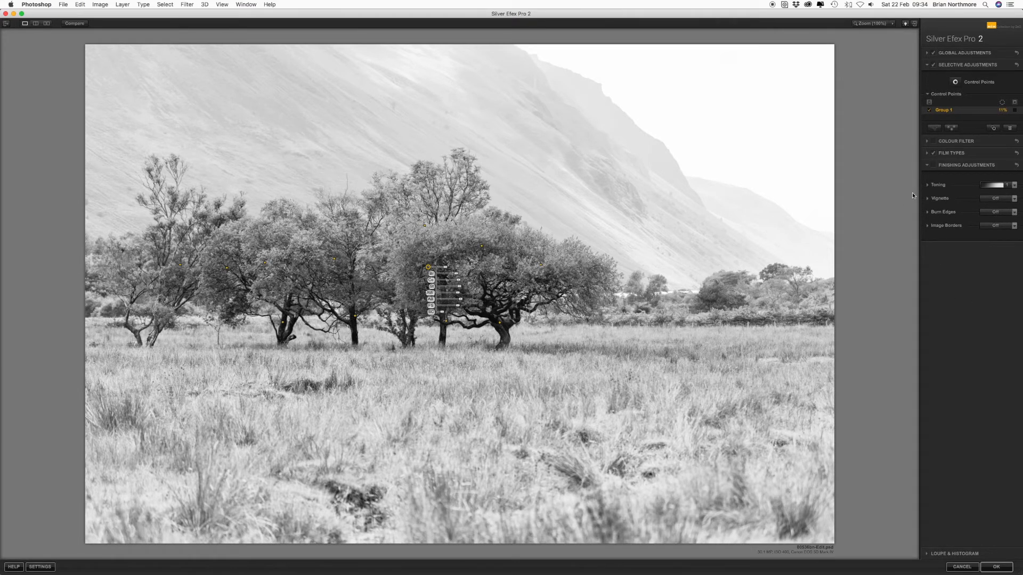
left_click(928, 185)
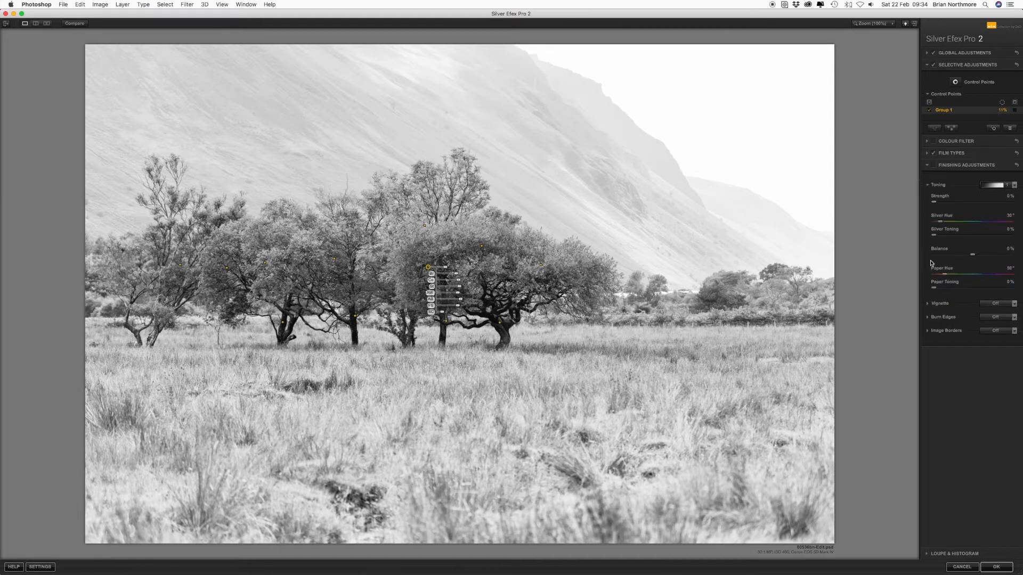
left_click(927, 185)
left_click(925, 198)
left_click(924, 199)
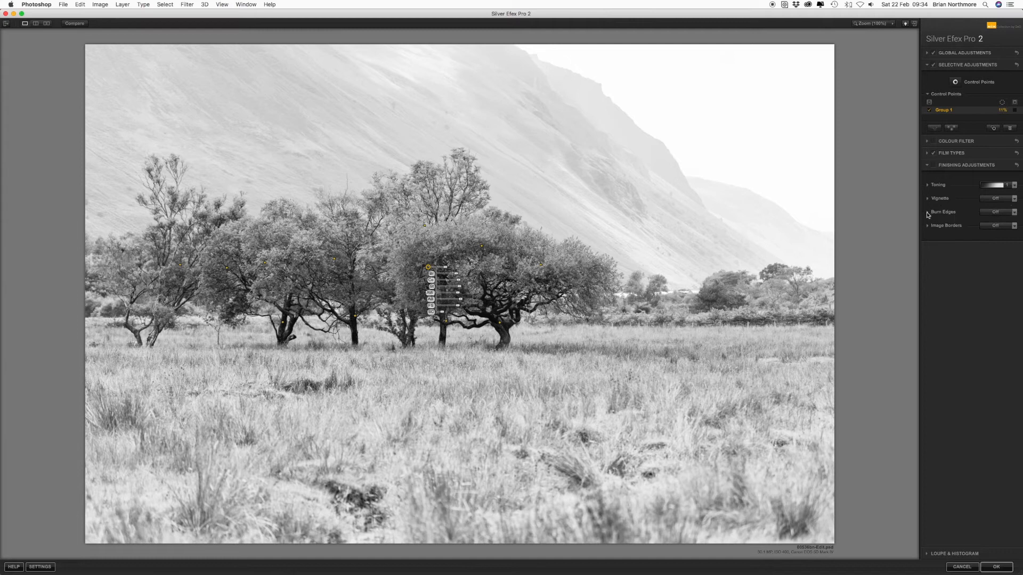
left_click(928, 166)
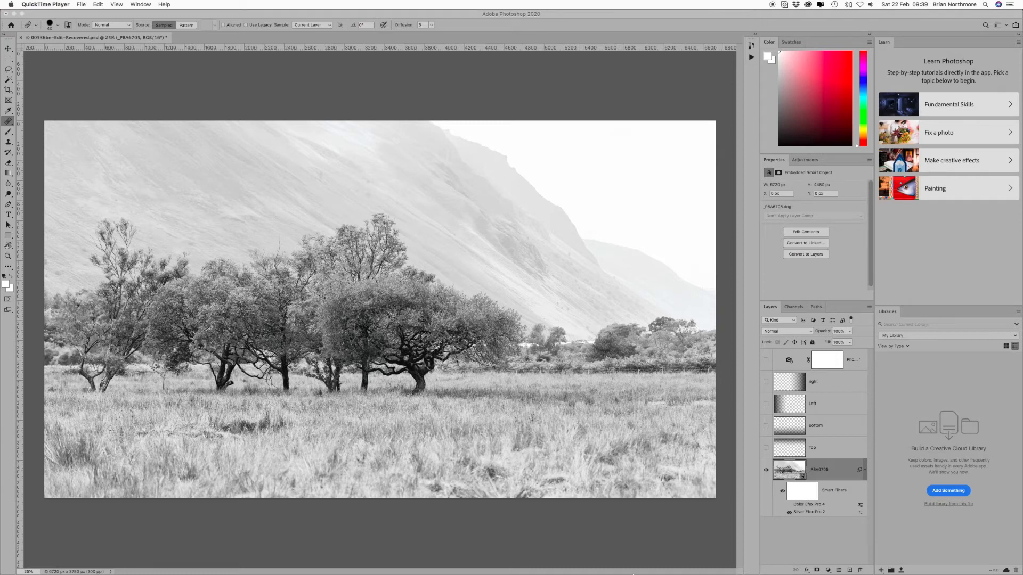
- Open the Color Efex Pro 4 smart filter for editing and hide the filter library
double_click(813, 506)
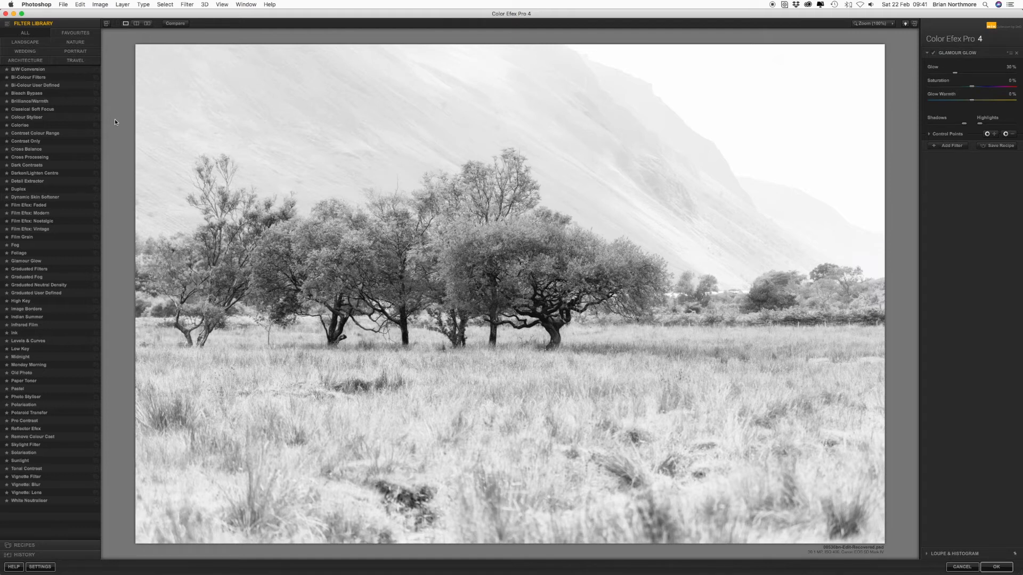
left_click(106, 23)
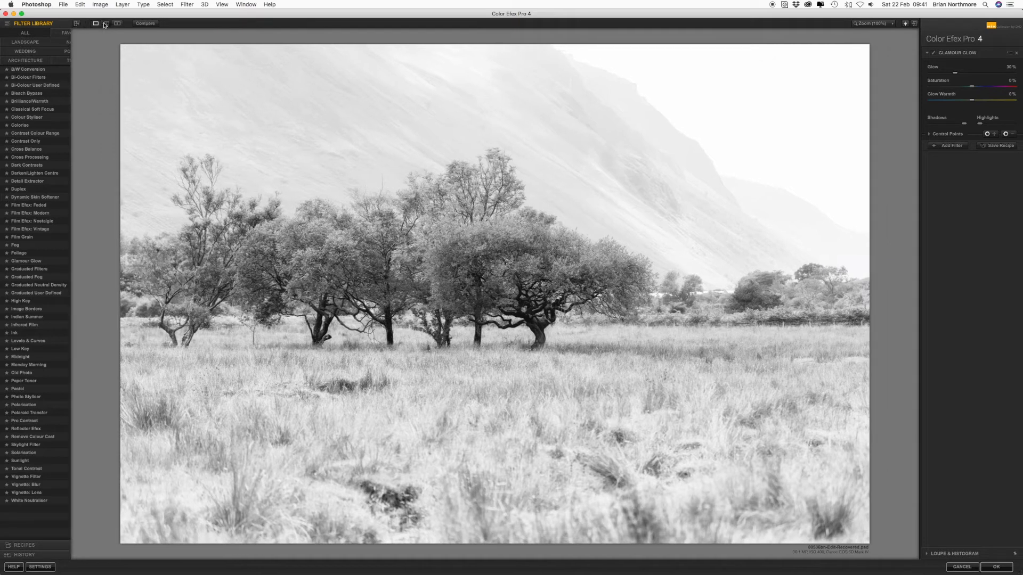
- Toggle the Glamour Glow filter effect off and on to compare the result
left_click(933, 52)
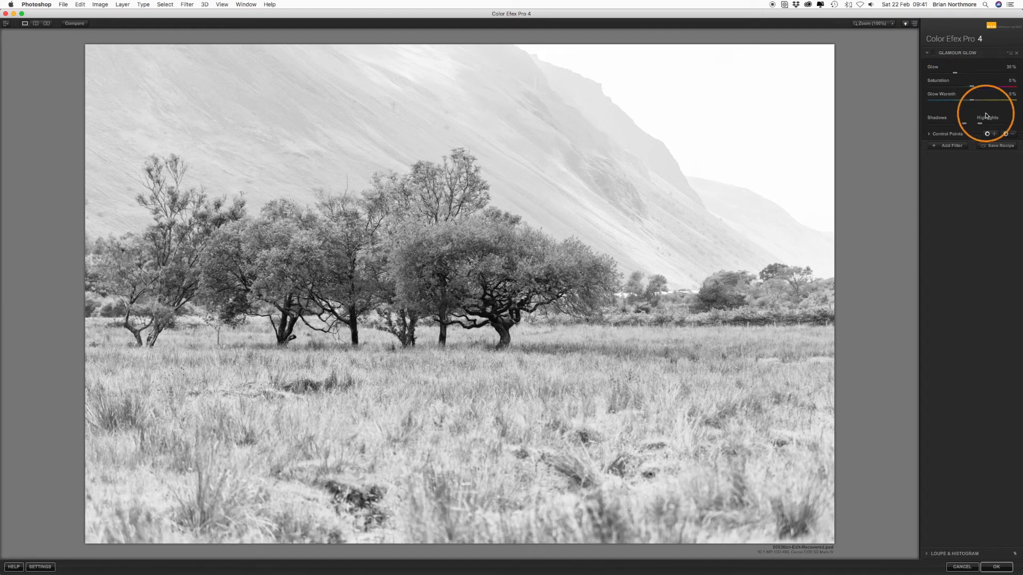
left_click(934, 55)
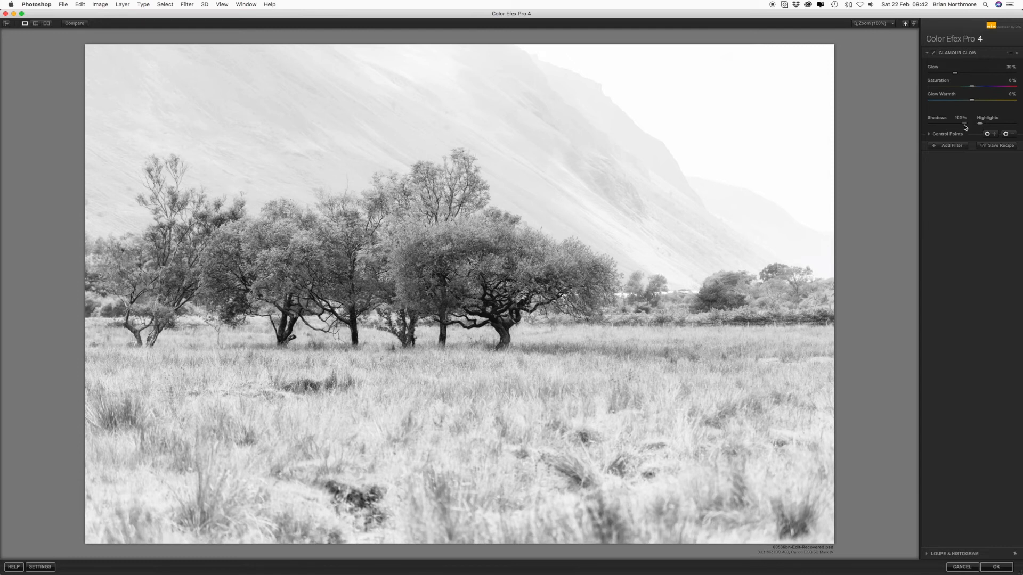
- Move the Glamour Glow Shadows and Highlights protection sliders down and back to compare their effect
left_click_drag(966, 126, 926, 129)
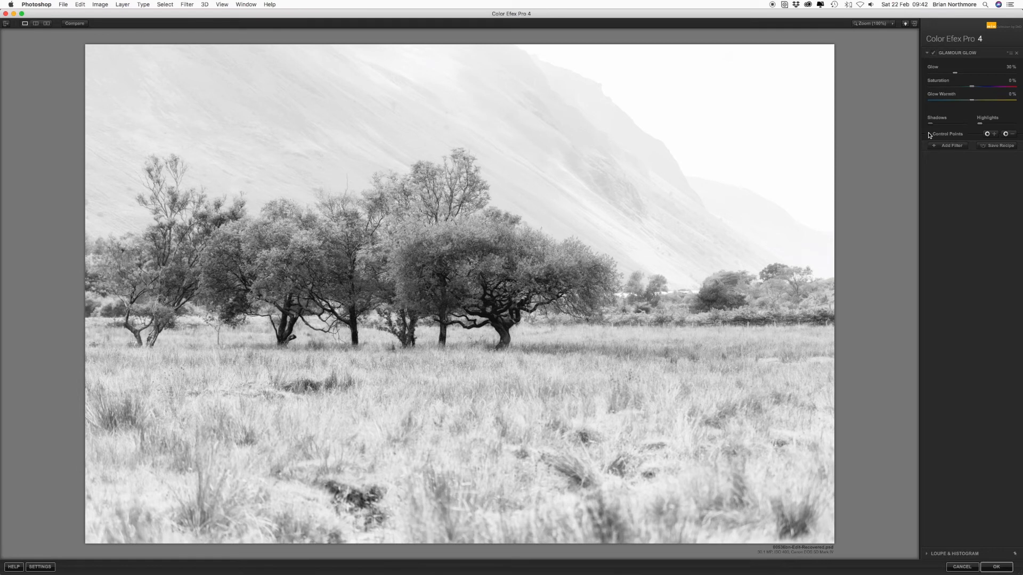
left_click(931, 126)
left_click_drag(932, 126, 980, 130)
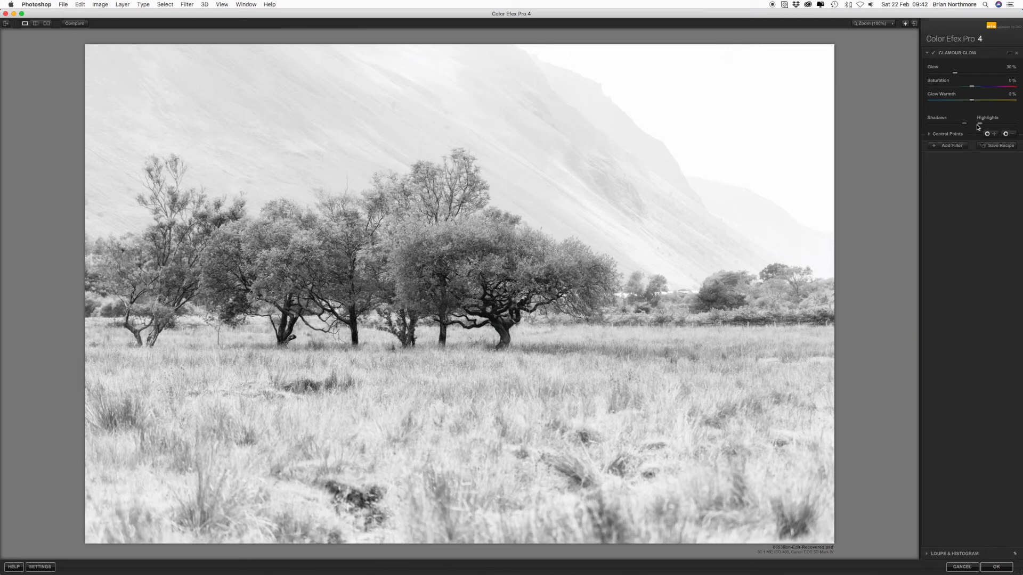
mouse_move(980, 126)
left_mouse_down()
mouse_move(1008, 126)
mouse_move(978, 126)
left_mouse_up()
left_click(929, 134)
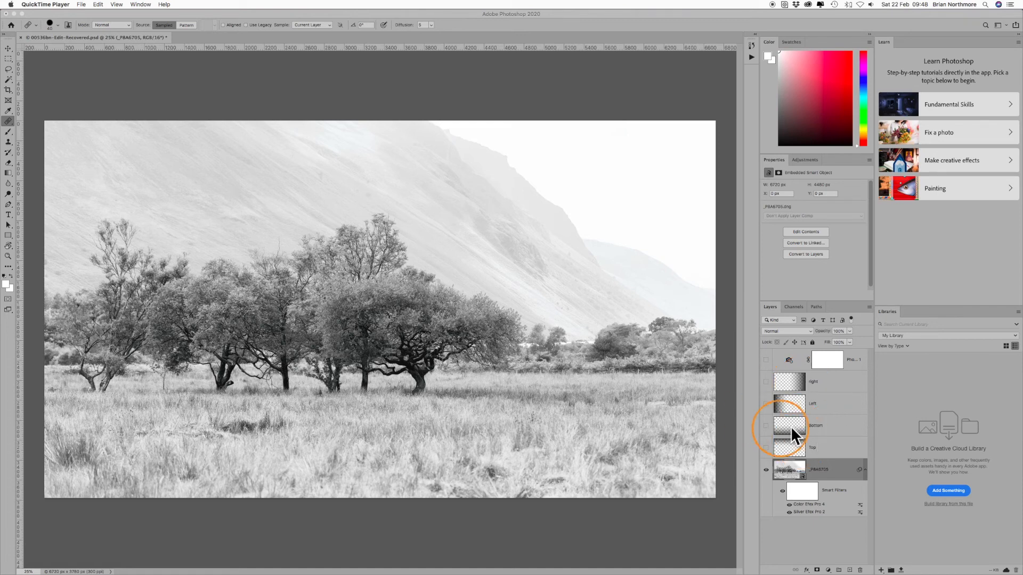
- Turn on visibility for the Top, Bottom, Left and Right layers and the Photo Filter layer
left_click(766, 448)
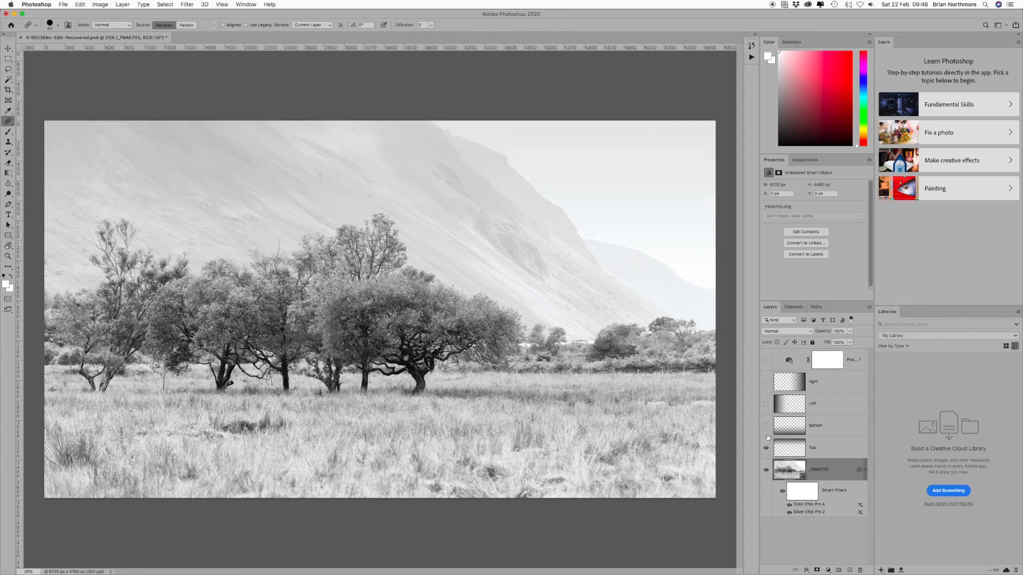
left_click(766, 427)
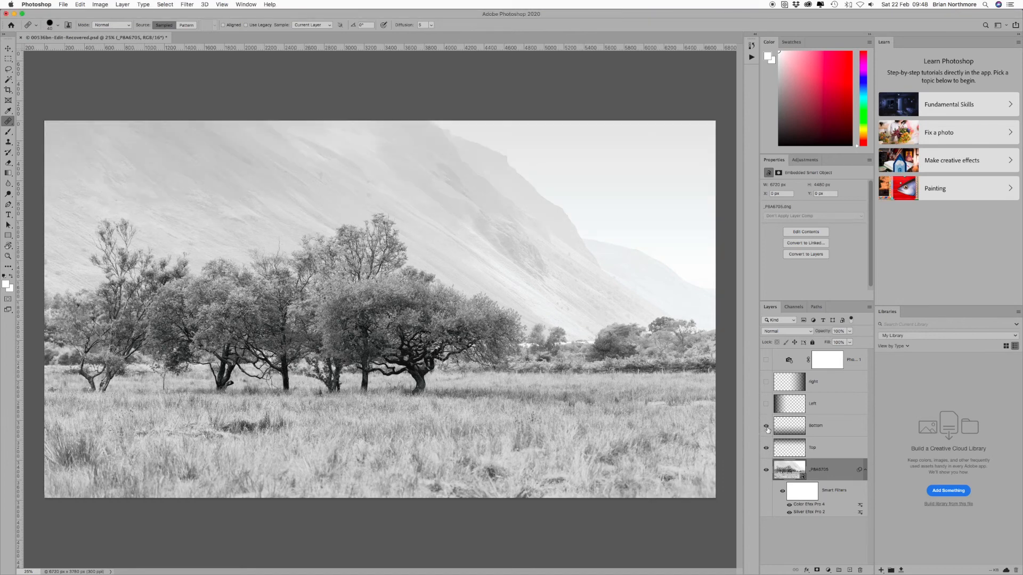
left_click(766, 404)
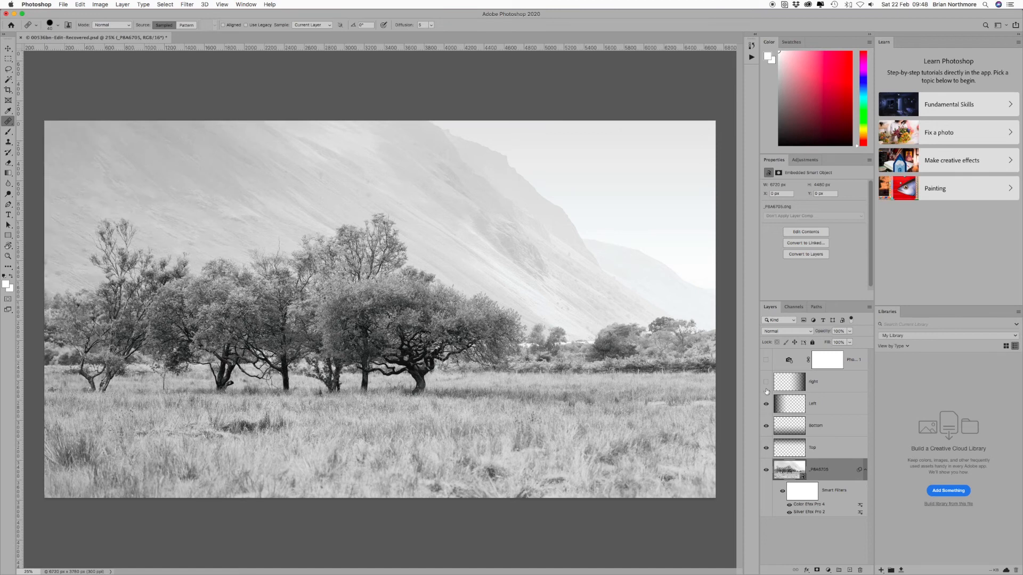
left_click(766, 381)
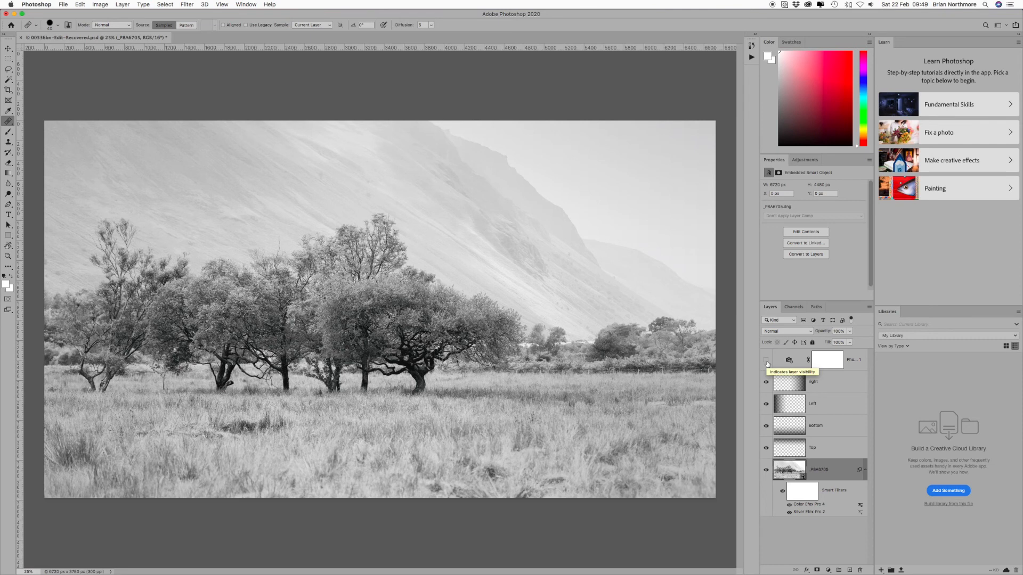
left_click(767, 364)
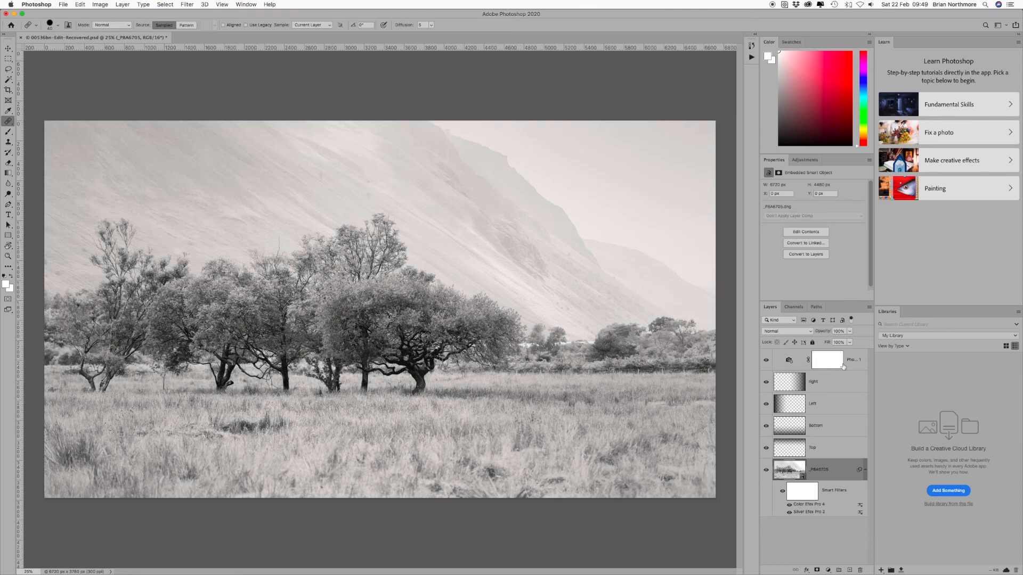